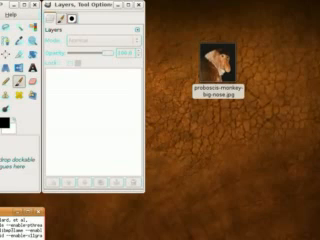
Load the proboscis monkey photo and add a new layer filled with black foreground colour.
left_click_drag(217, 65, 14, 62)
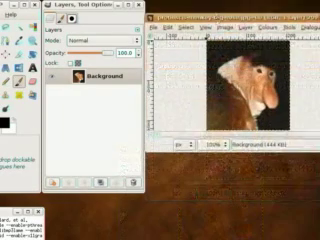
left_click_drag(211, 5, 213, 5)
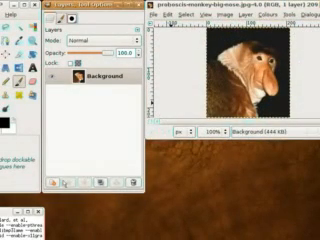
left_click(54, 182)
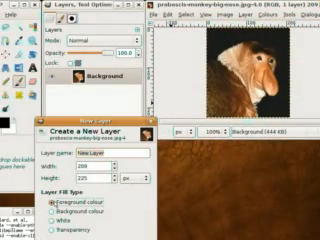
key("Return")
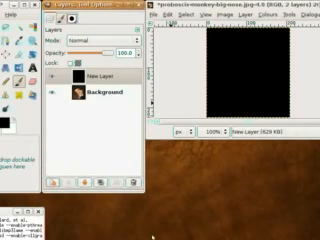
Run HSV Noise on the black layer with a raised Value so white specks appear.
key("alt+r")
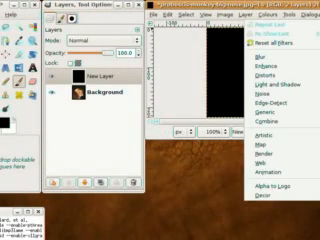
mouse_move(262, 94)
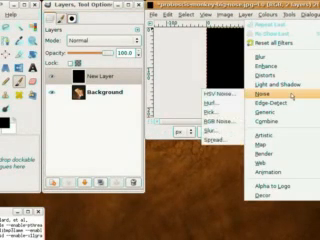
left_click(226, 95)
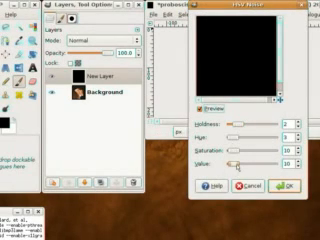
left_click_drag(233, 163, 255, 166)
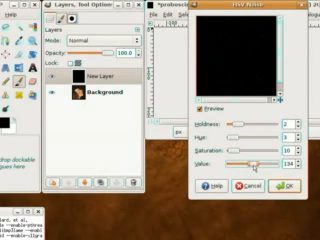
left_click(283, 186)
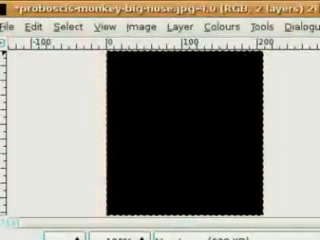
Scale the noise layer to 700 px wide so the specks become larger flakes.
left_click(172, 30)
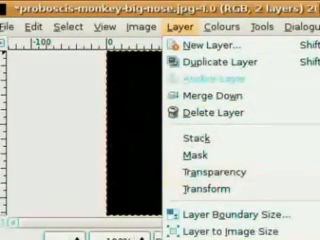
left_click(230, 239)
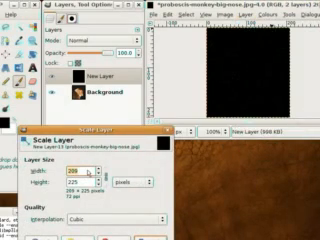
type("70")
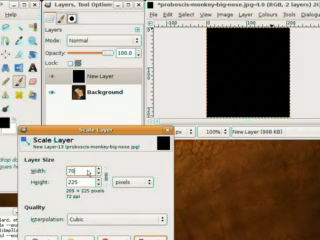
type("0")
left_click(150, 237)
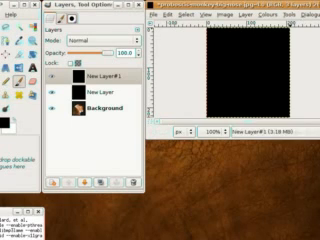
Run HSV Noise on the second black layer with Value raised to 173.
key("alt+r")
key("Right")
key("Left")
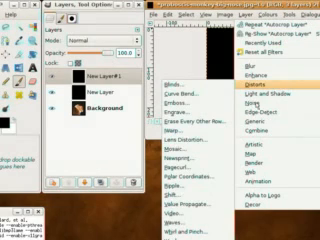
mouse_move(256, 103)
key("Right")
key("Return")
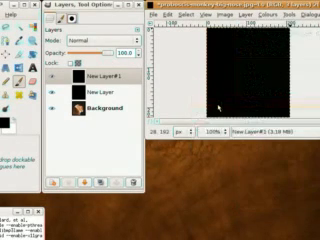
left_click_drag(253, 164, 262, 165)
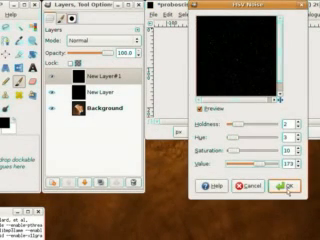
left_click(289, 188)
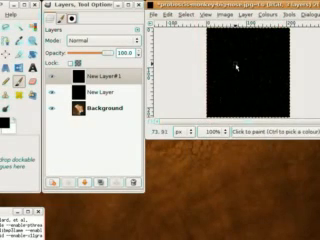
Scale the second noise layer to 350 px wide.
left_click(246, 14)
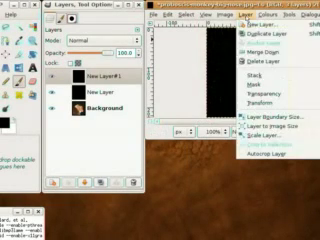
left_click(262, 135)
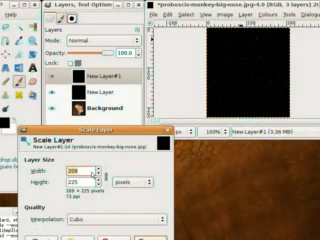
type("3")
type("50")
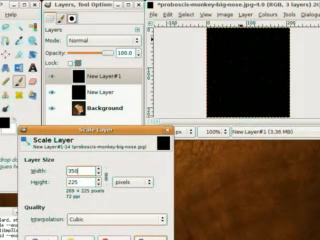
key("Return")
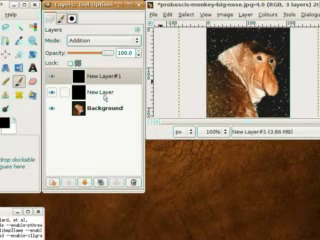
Select the first noise layer and apply Motion Blur to streak its flakes like falling snow.
left_click(104, 95)
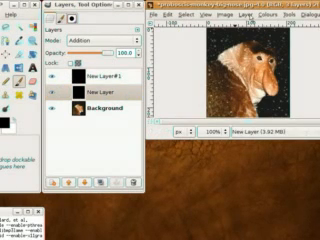
left_click(318, 14)
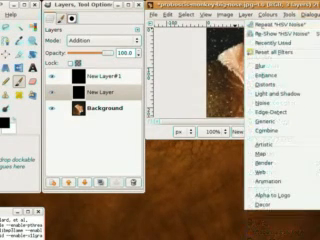
mouse_move(262, 66)
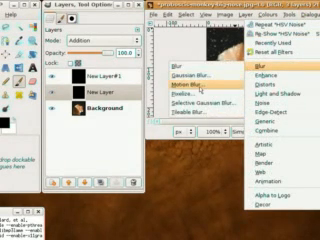
left_click(200, 85)
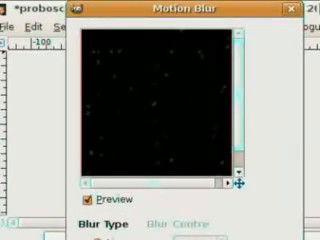
key("Return")
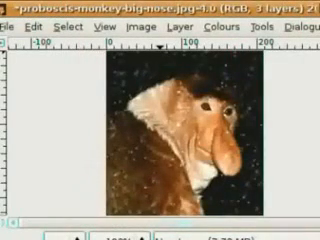